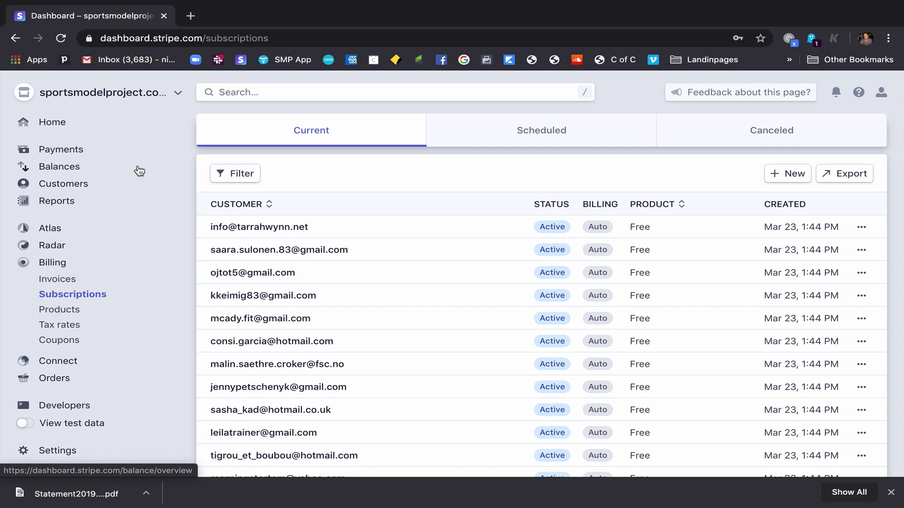
Visit the Balance reports page, then return to the Billing Subscriptions list
left_click(76, 201)
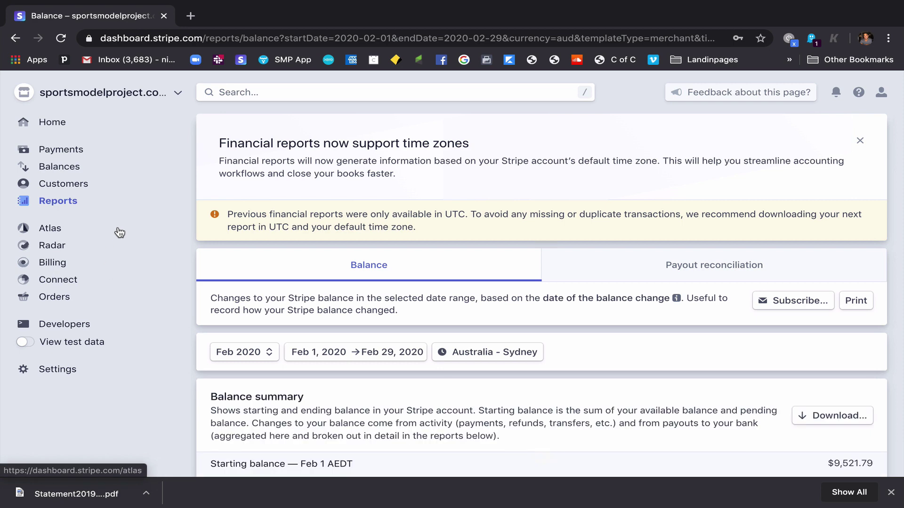
left_click(56, 262)
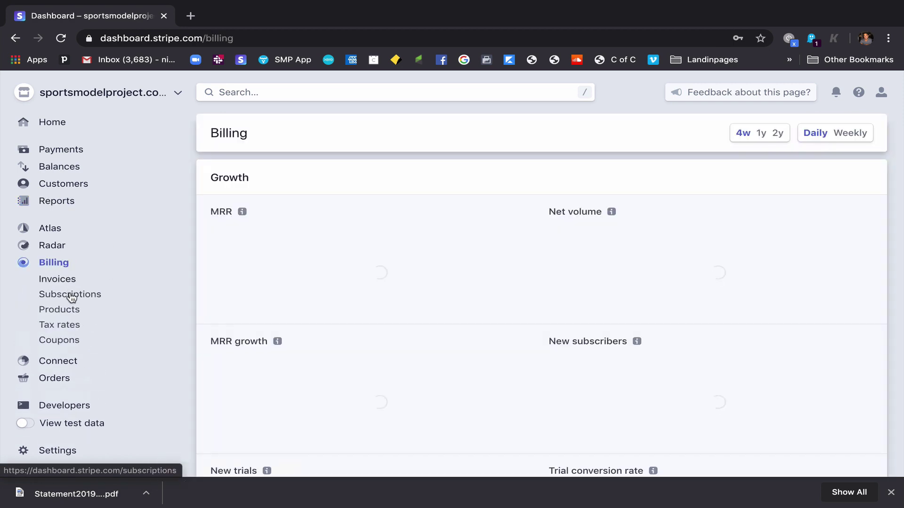
left_click(70, 295)
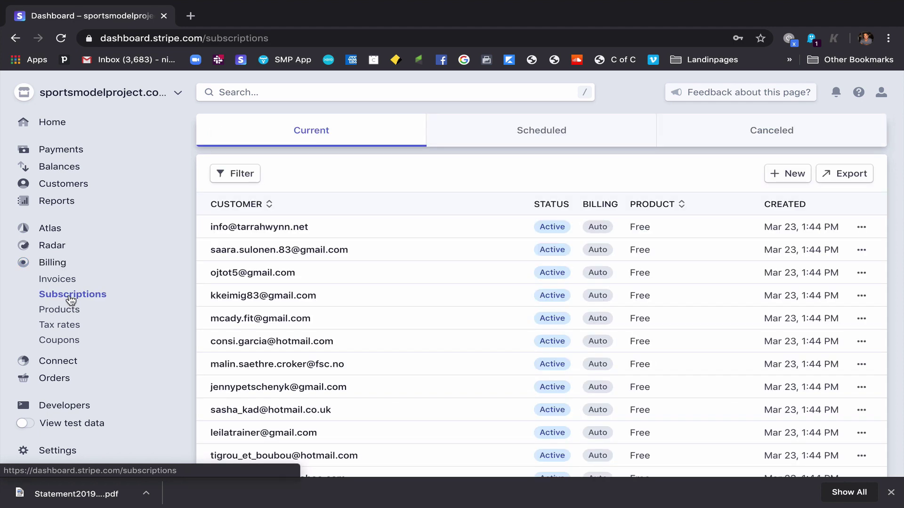
Begin a new subscription, discarding the new-customer form and leaving the customer search empty
left_click(787, 176)
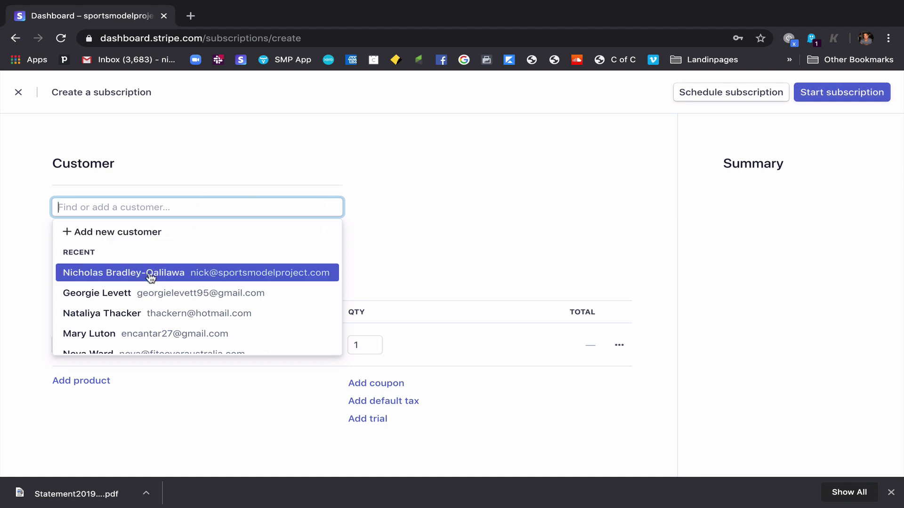
left_click(106, 231)
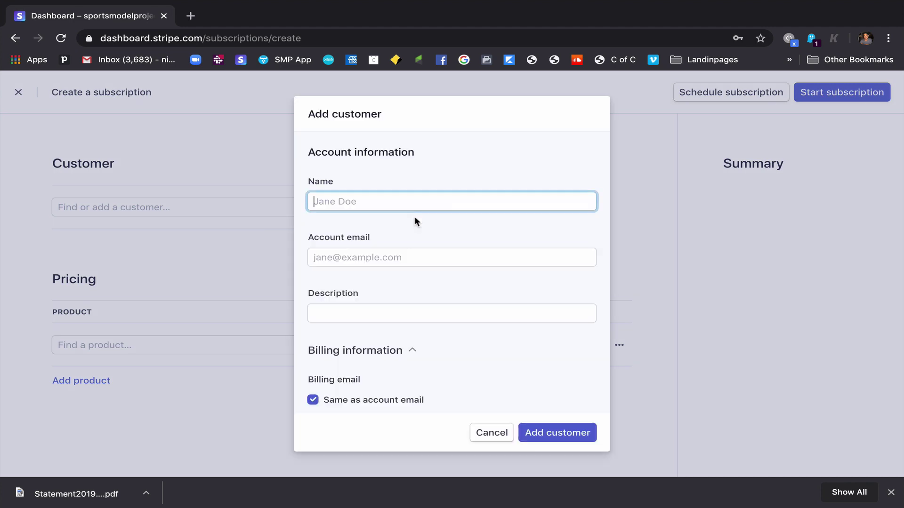
left_click(490, 436)
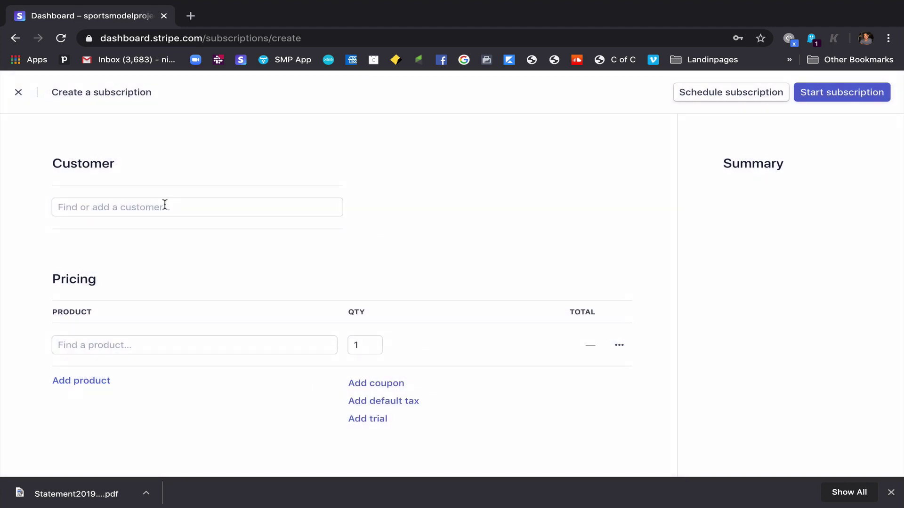
type("n")
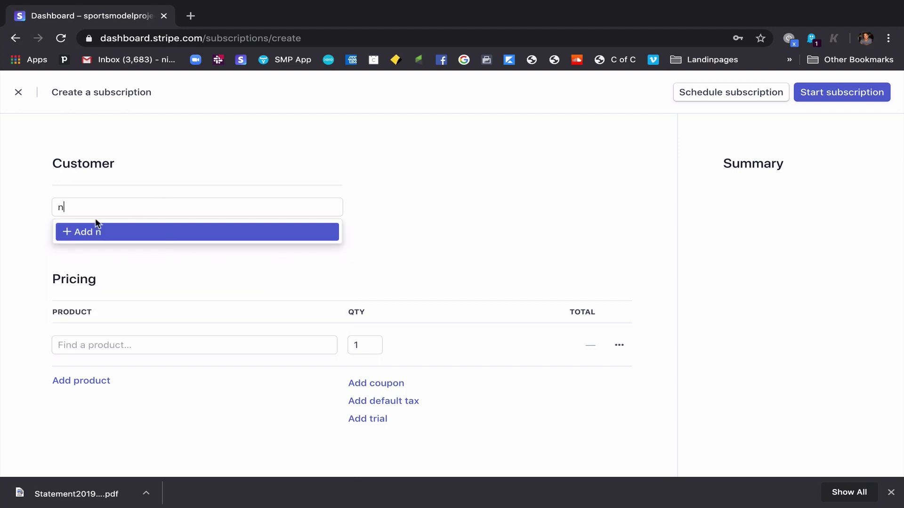
key("BackSpace")
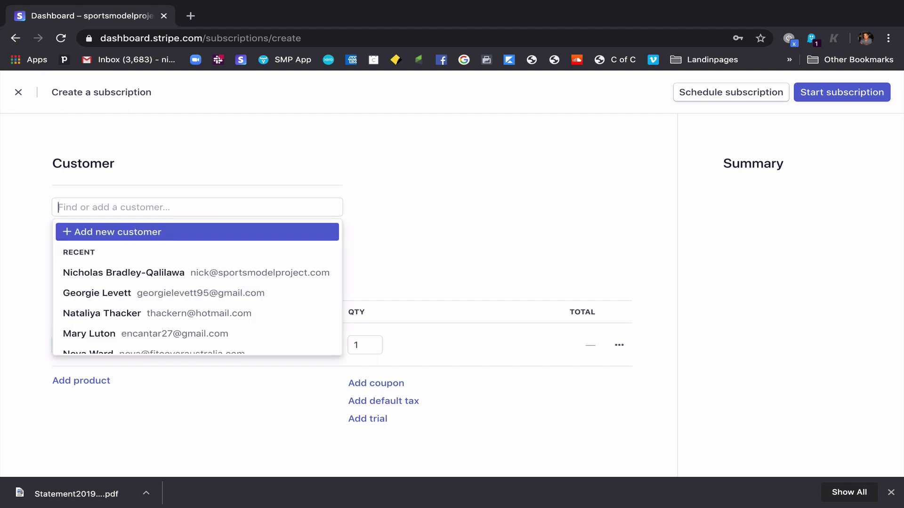
Attach a recent existing customer and the Monthly $99.99 USD/month product, leaving the trial unset
left_click(151, 276)
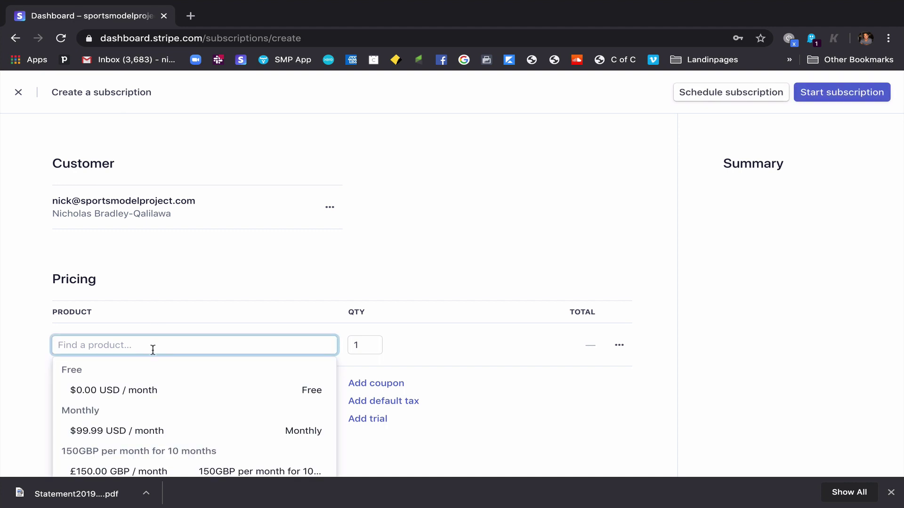
left_click(132, 430)
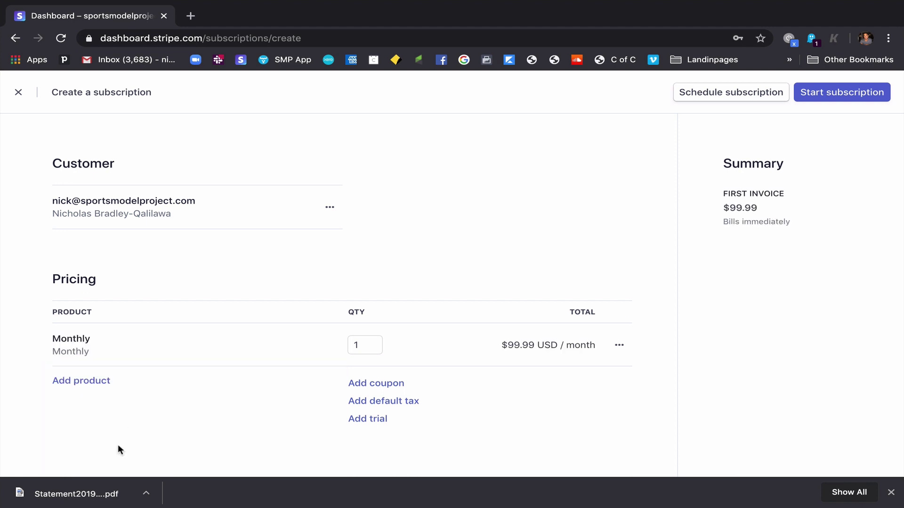
scroll(118, 446, "down", 4)
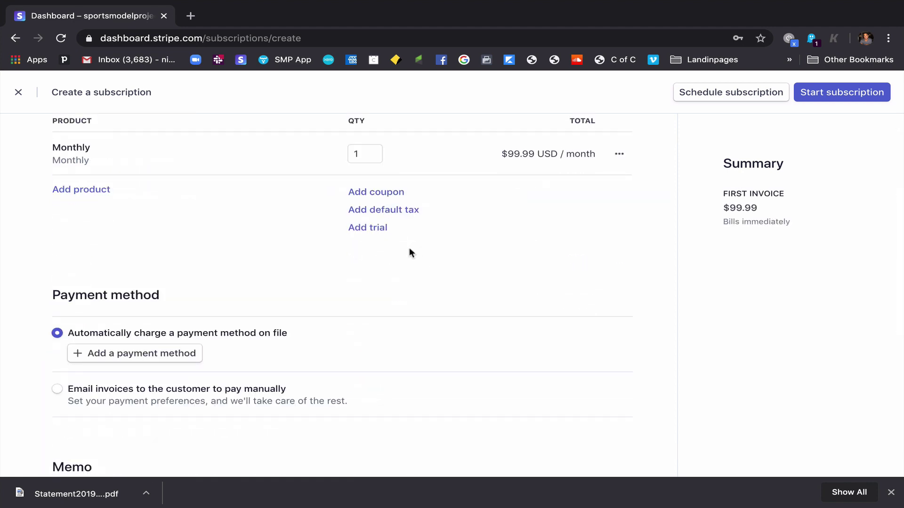
left_click(377, 229)
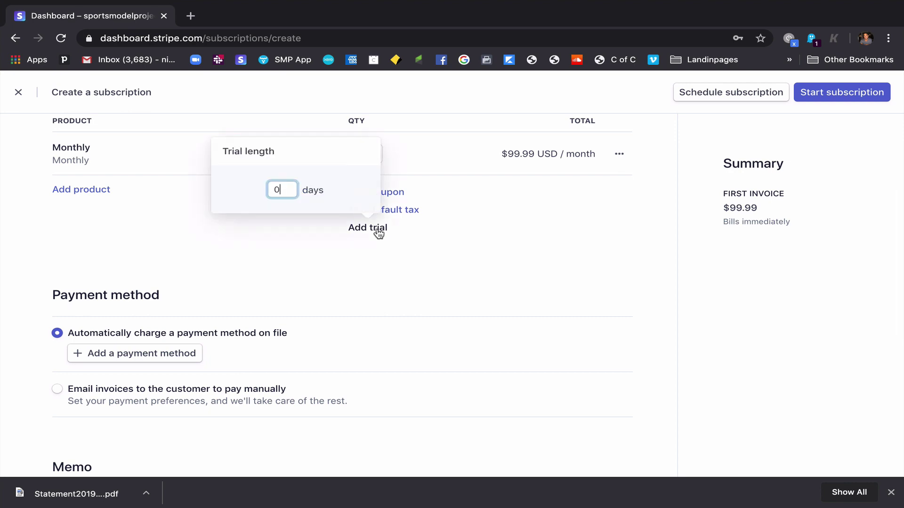
left_click(473, 231)
scroll(162, 296, "down", 3)
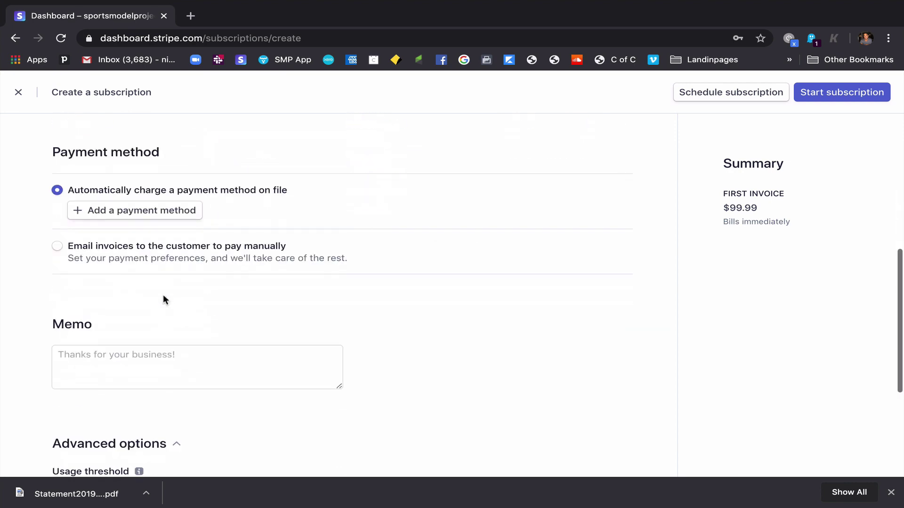
scroll(164, 297, "down", 4)
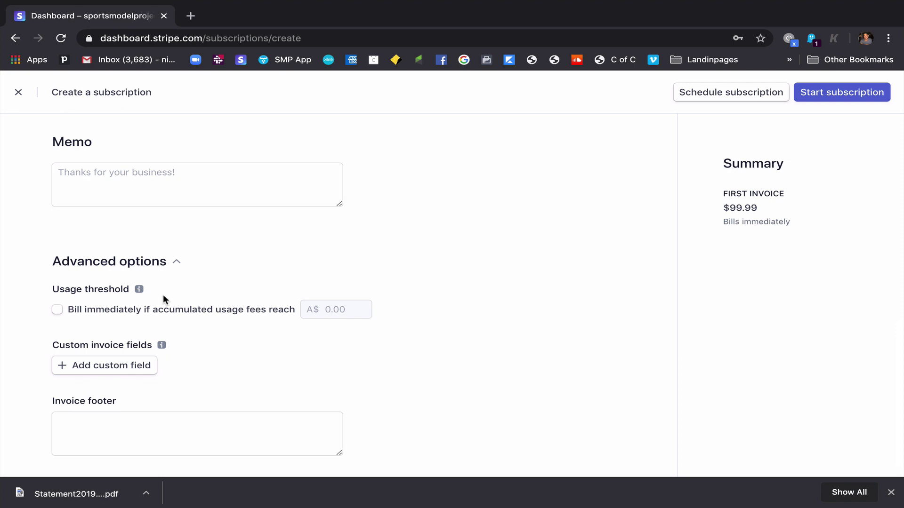
scroll(163, 295, "down", 1)
scroll(163, 295, "up", 12)
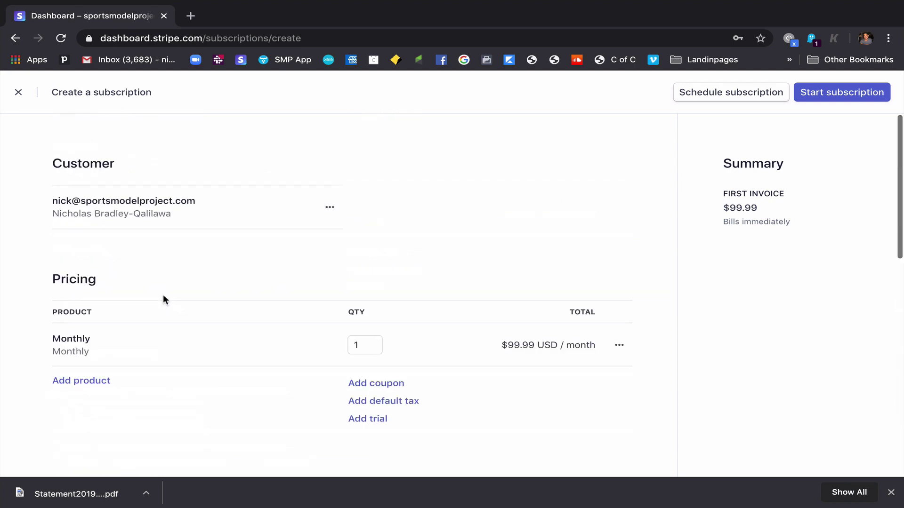
scroll(329, 301, "down", 4)
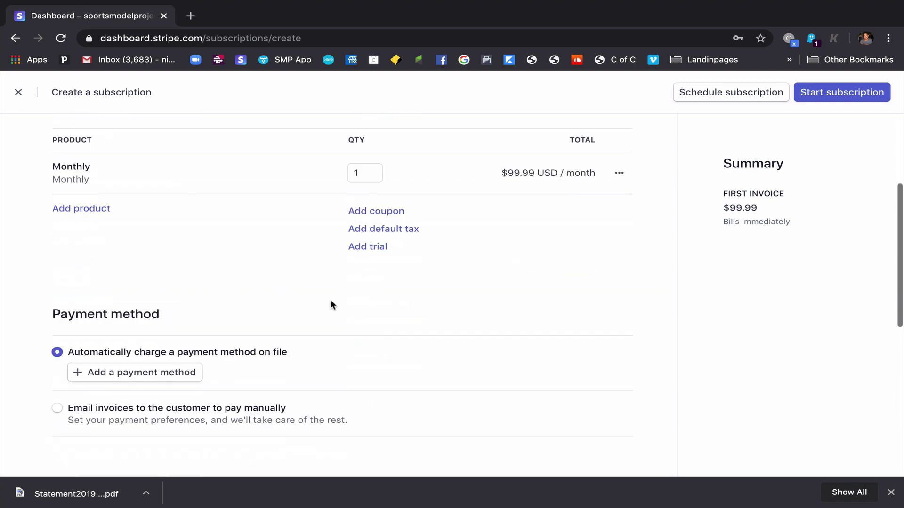
Save a Visa card as the subscription's automatically charged payment method
left_click(165, 373)
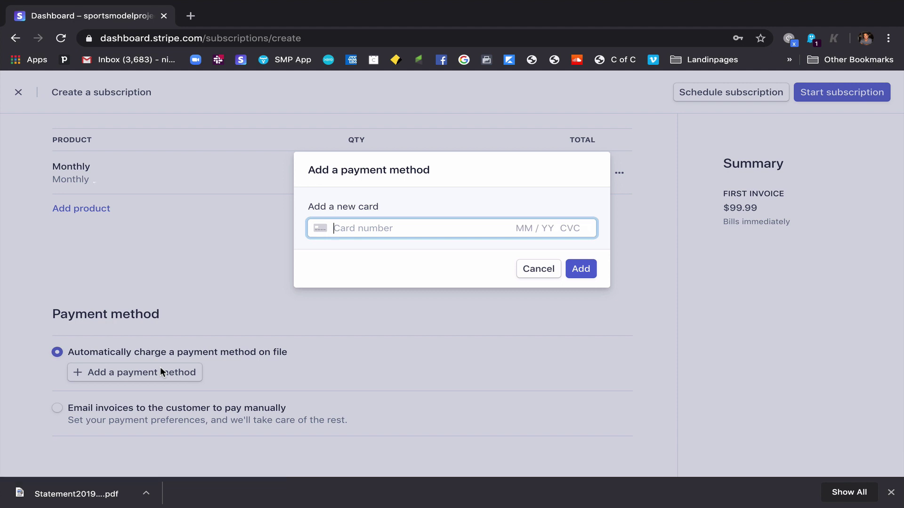
type("4")
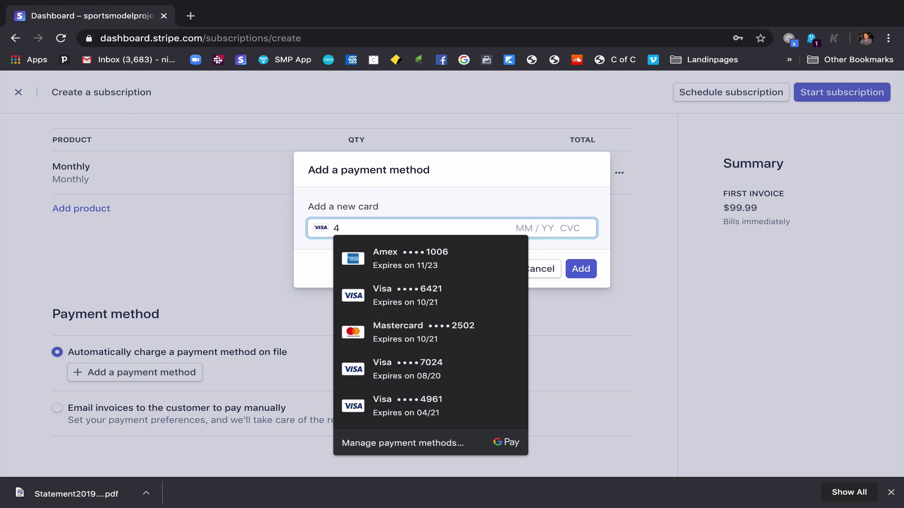
key("BackSpace")
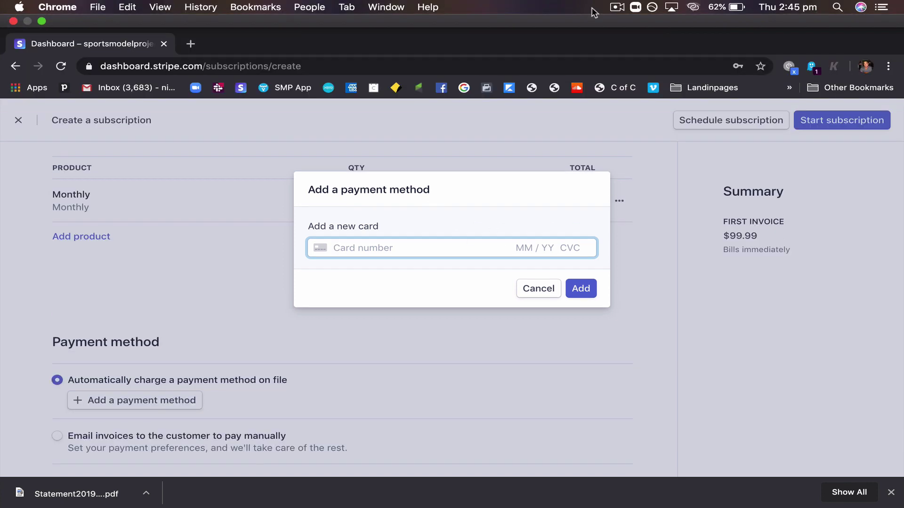
left_click(616, 7)
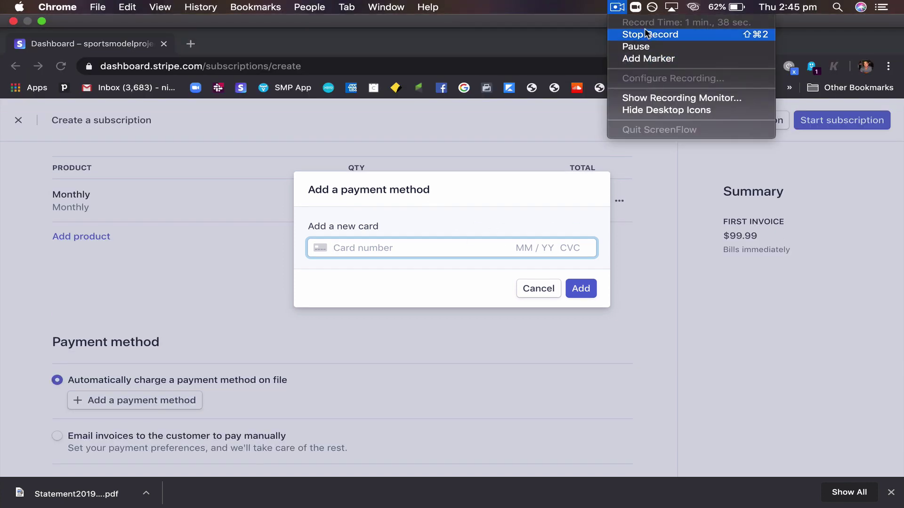
left_click(637, 47)
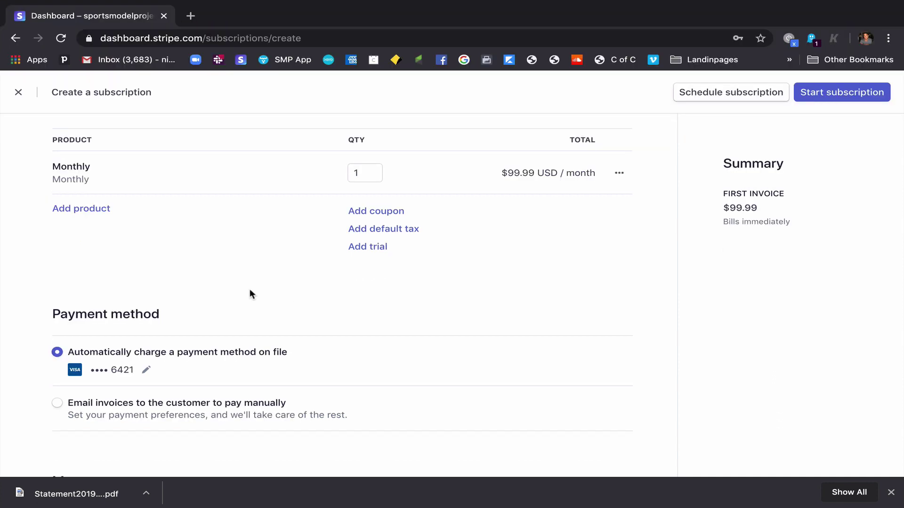
scroll(182, 314, "down", 3)
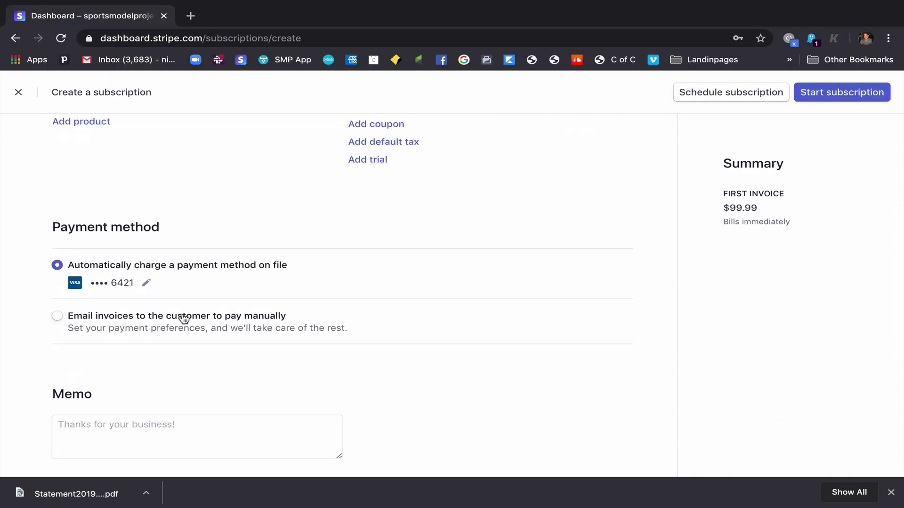
scroll(184, 319, "down", 2)
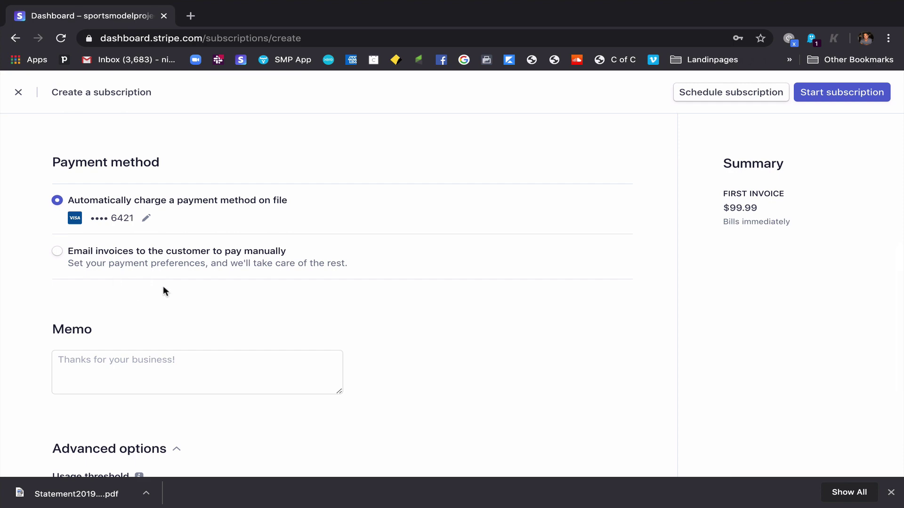
scroll(196, 268, "down", 3)
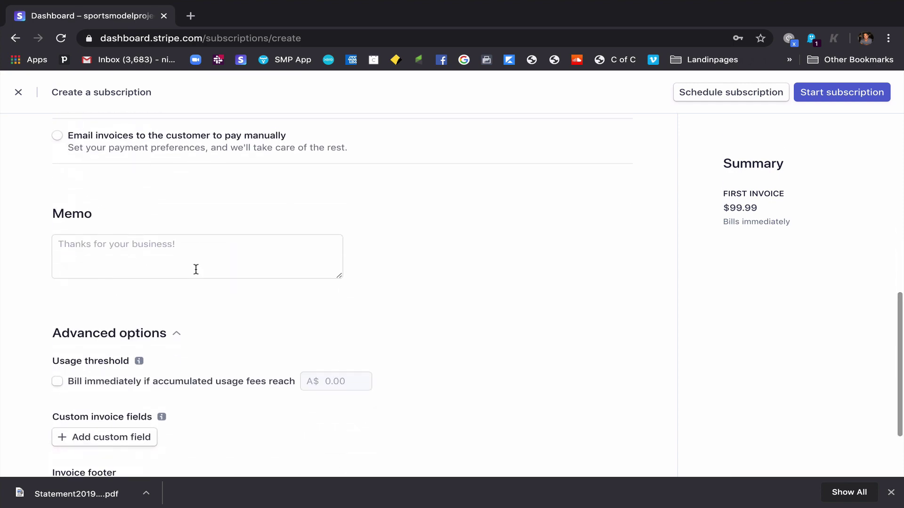
scroll(196, 268, "up", 1)
scroll(196, 270, "down", 3)
scroll(195, 270, "up", 6)
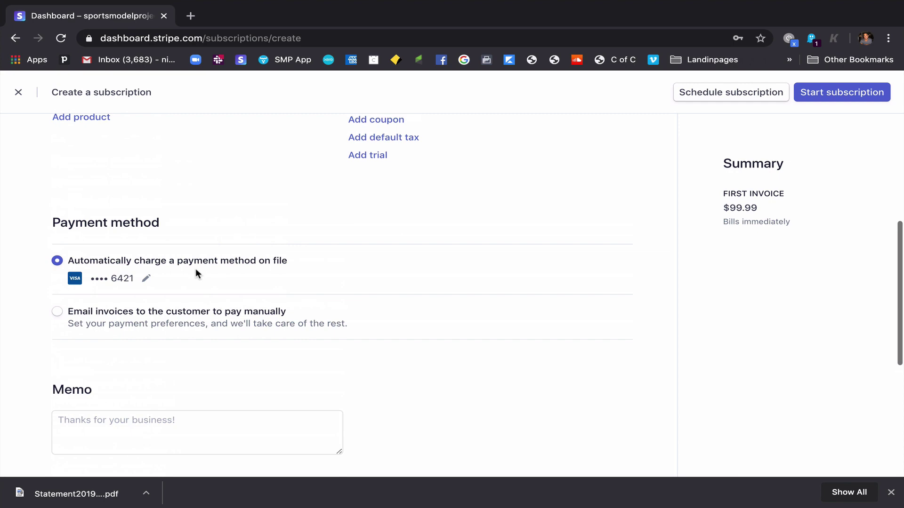
scroll(196, 271, "down", 6)
scroll(222, 371, "down", 1)
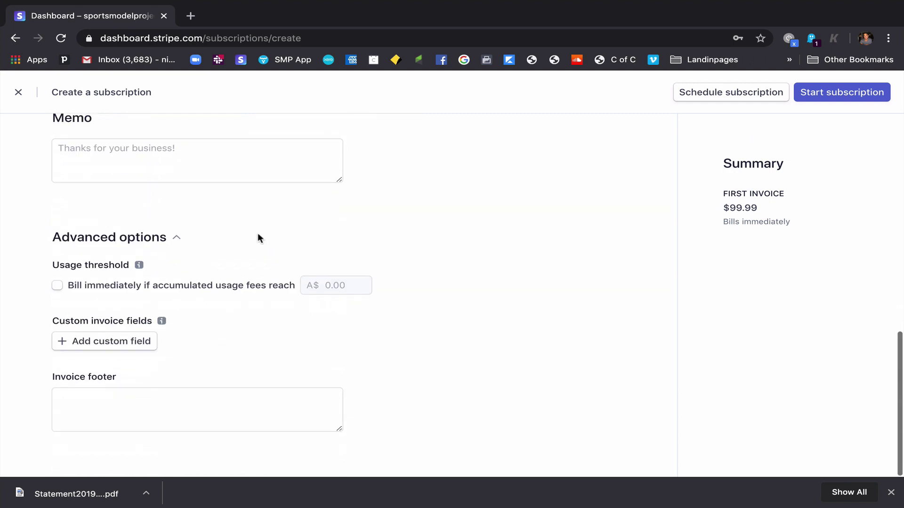
scroll(479, 232, "up", 5)
scroll(478, 232, "up", 7)
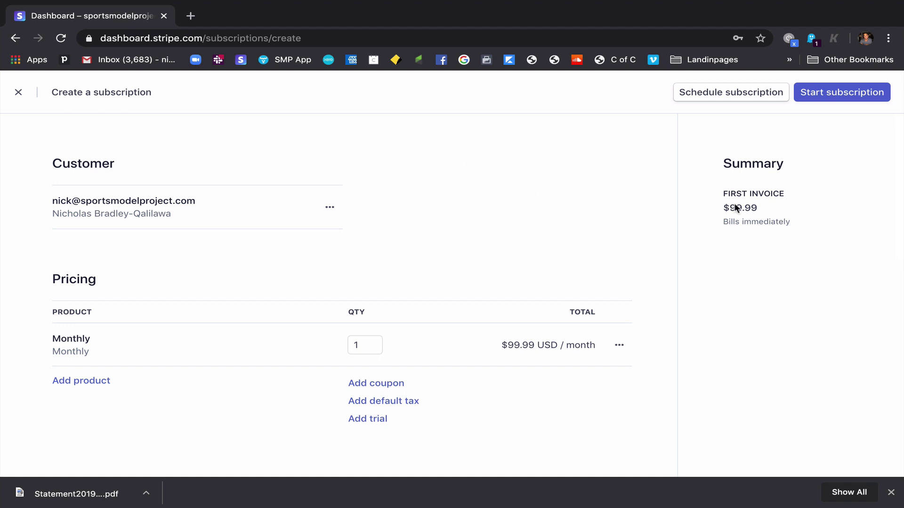
left_click(721, 94)
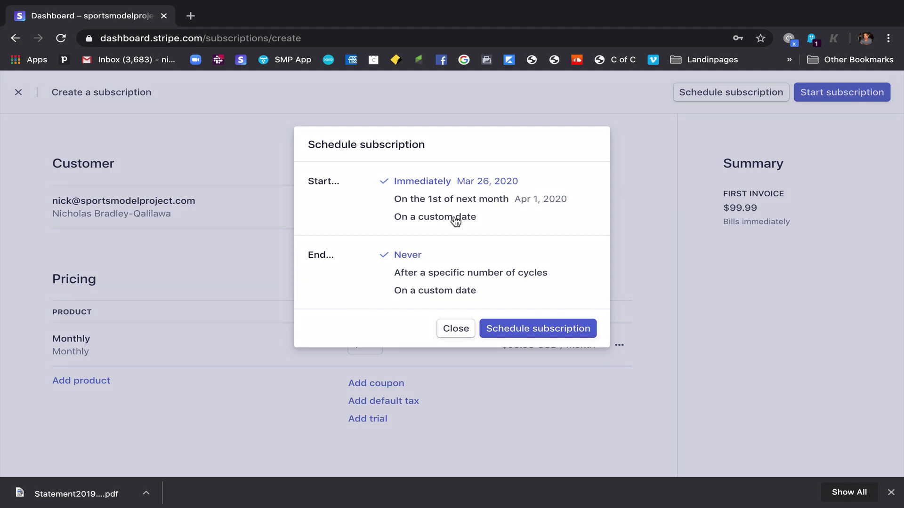
left_click(463, 329)
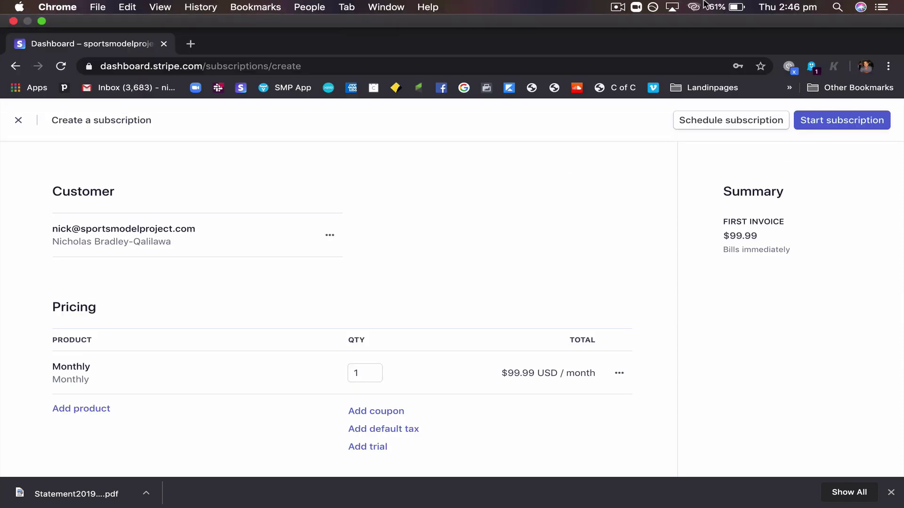
Go to Billing Products and start a new product named 'Demo Subscription'
left_click(614, 7)
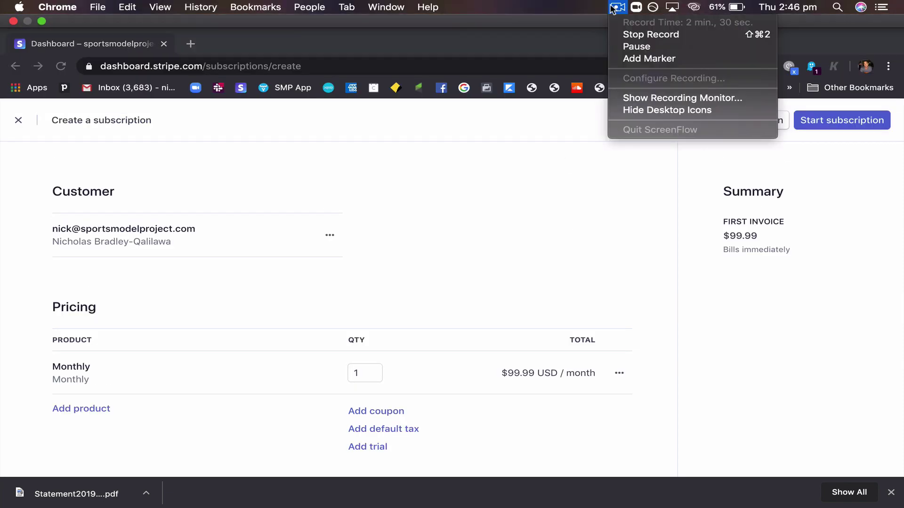
left_click(657, 45)
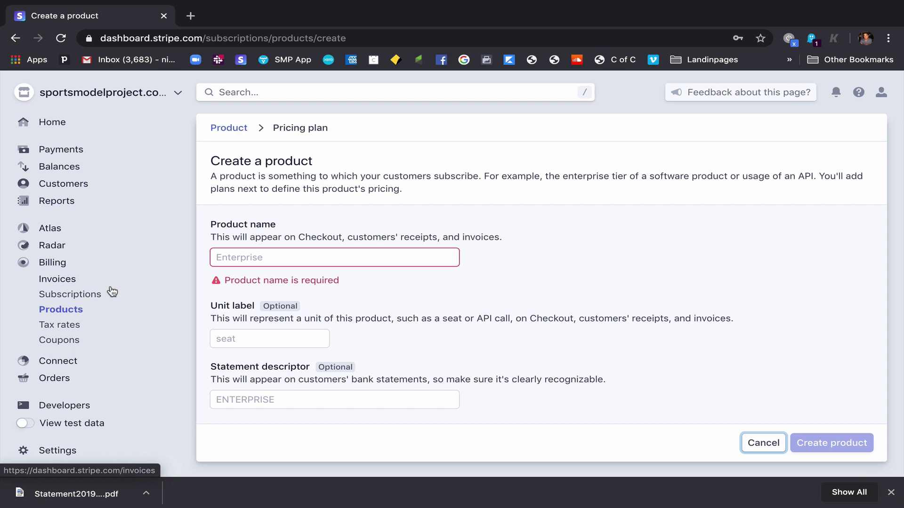
left_click(72, 311)
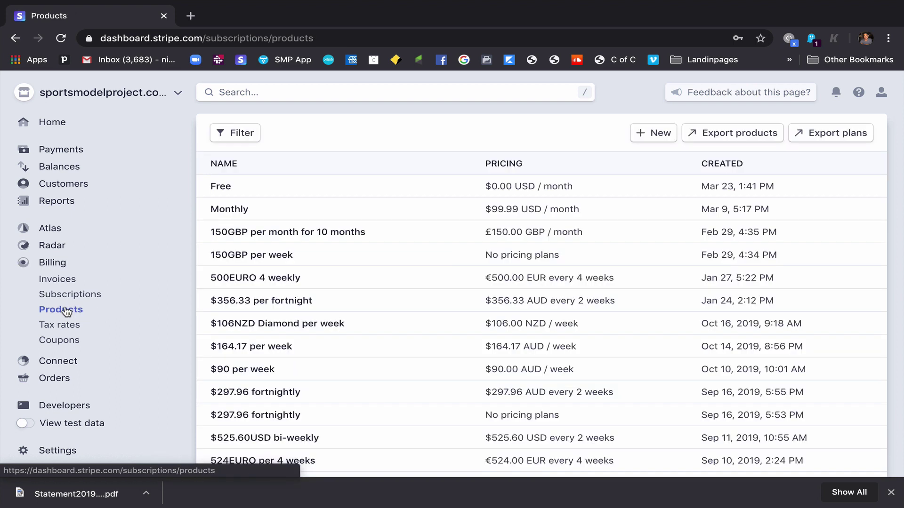
left_click(652, 135)
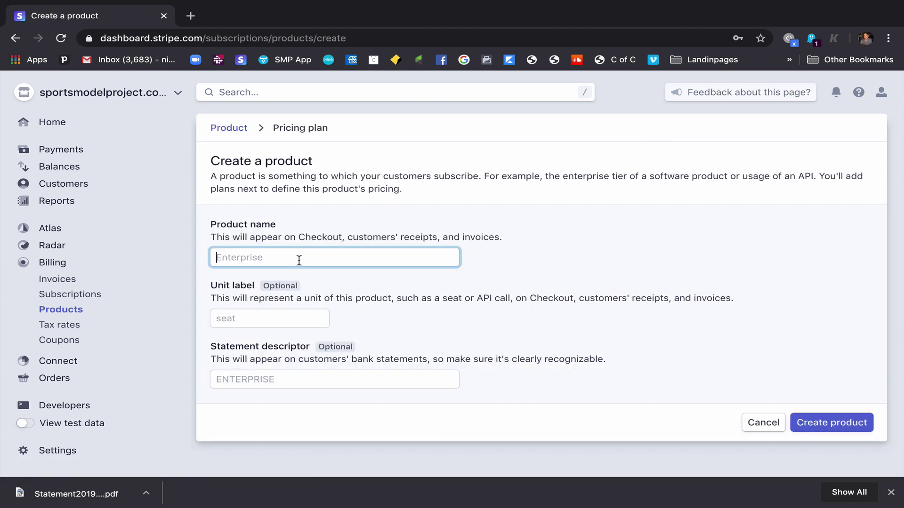
type("Demo Subscription")
scroll(395, 357, "down", 1)
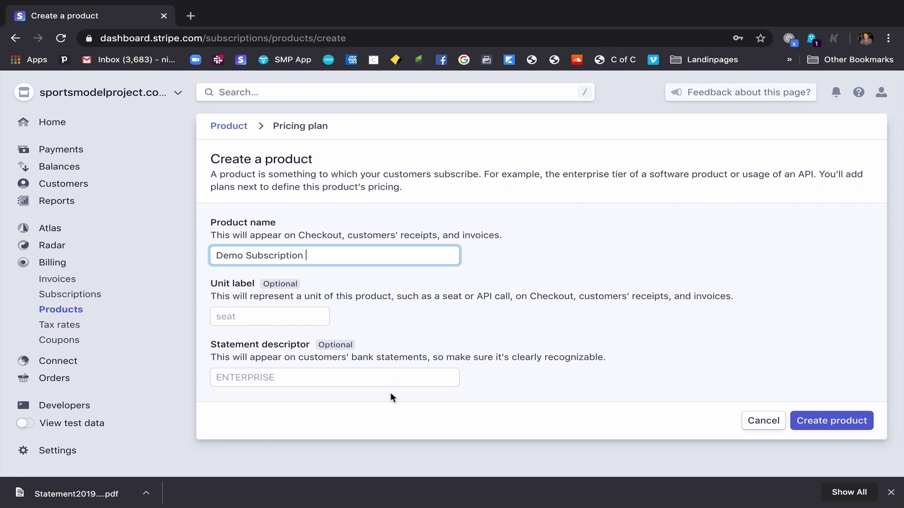
Set the product's unit label to 'Demo Invoice'
left_click(275, 317)
type("Demo")
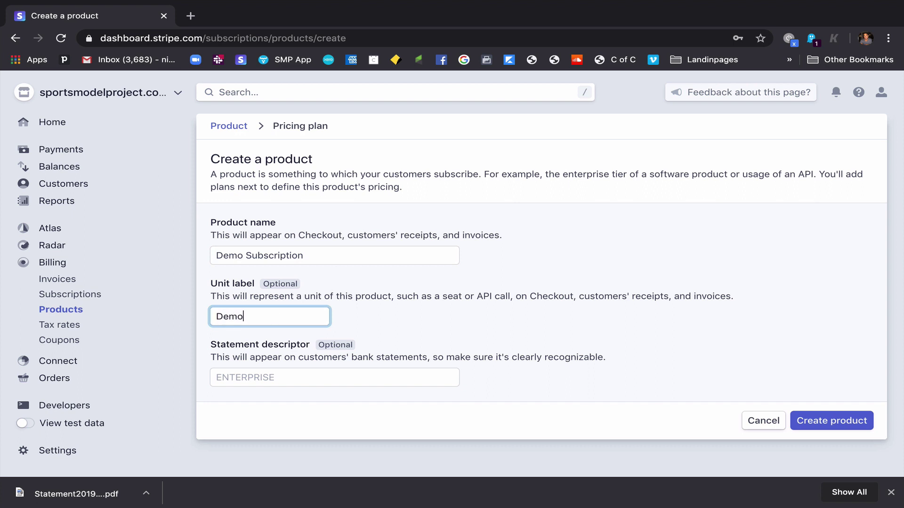
type(" in")
key("BackSpace")
key("BackSpace")
type("inv")
key("BackSpace")
type("Invoice")
Enter the statement descriptor 'Demo Subscription' and create the product
left_click(277, 373)
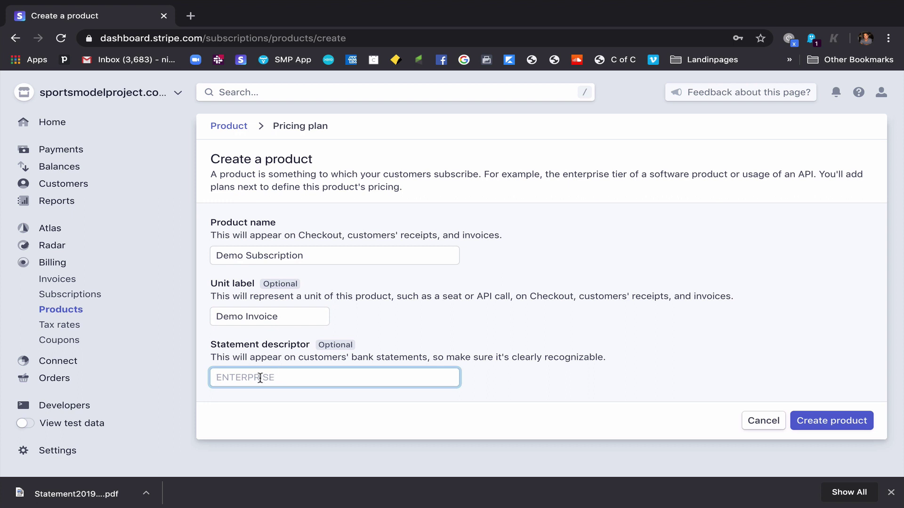
type("Demo Subscriotion")
key("BackSpace")
key("BackSpace")
key("BackSpace")
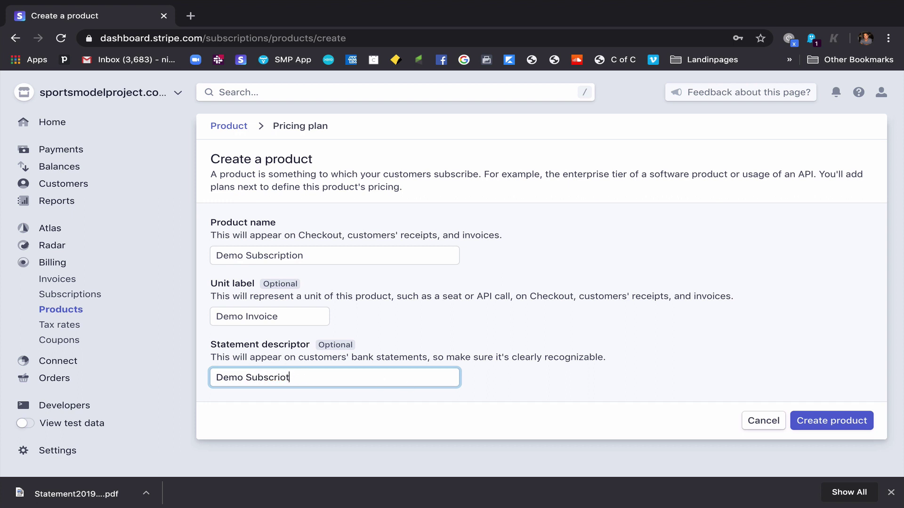
key("BackSpace")
key("BackSpace")
type("ption")
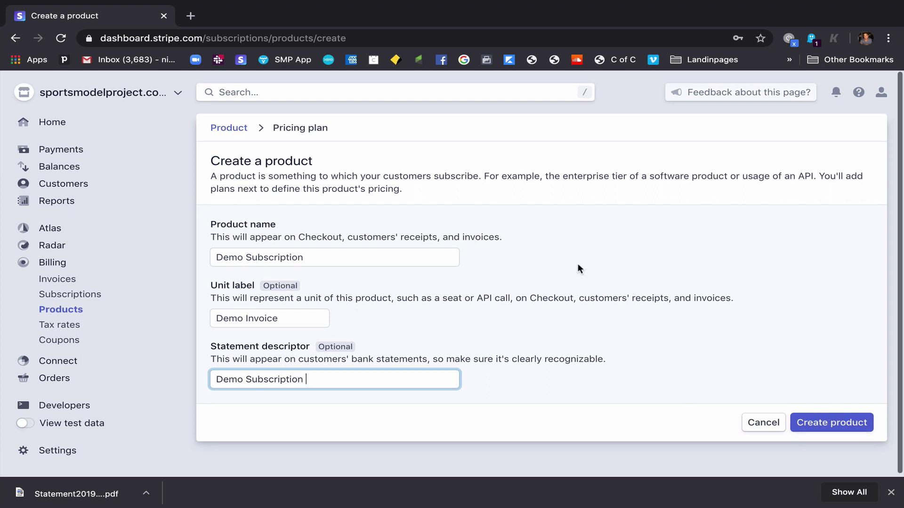
left_click(842, 425)
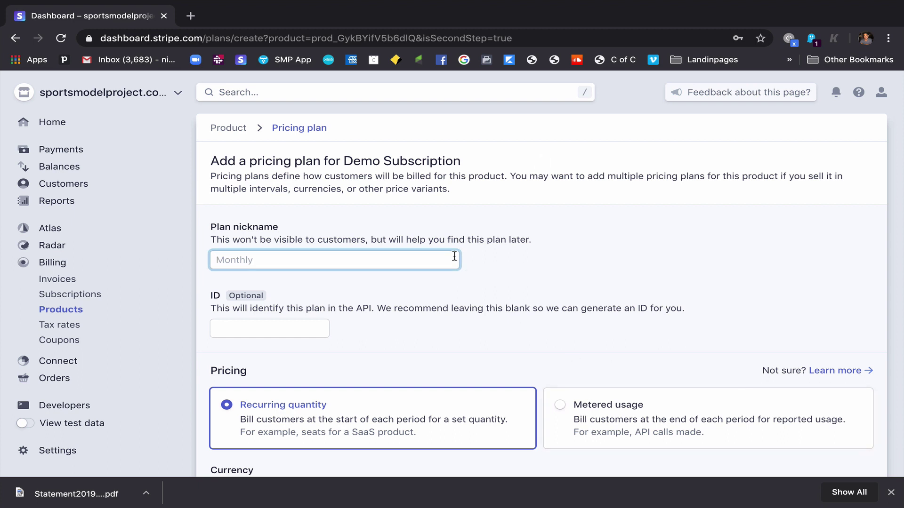
Name the pricing plan 'Weekly Sub Demo'
type("Weekly Sub Den")
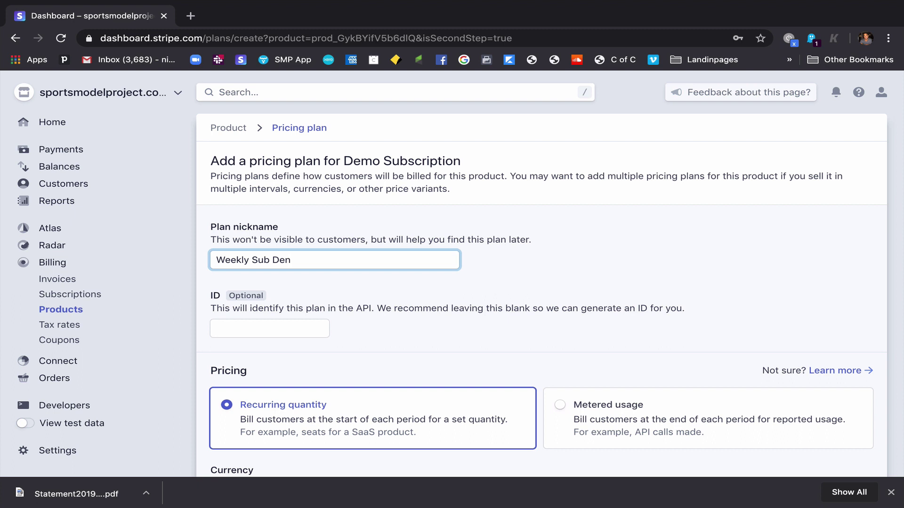
key("BackSpace")
type("mo")
scroll(487, 338, "down", 3)
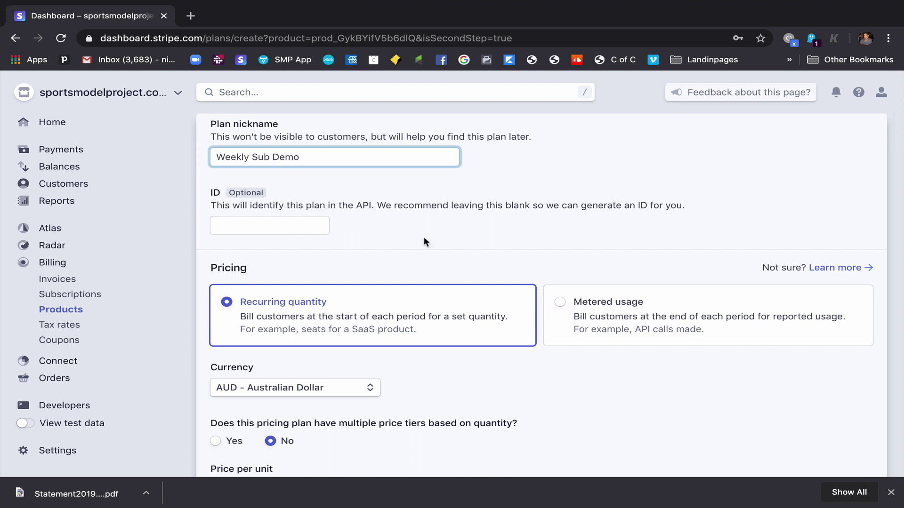
scroll(424, 241, "down", 1)
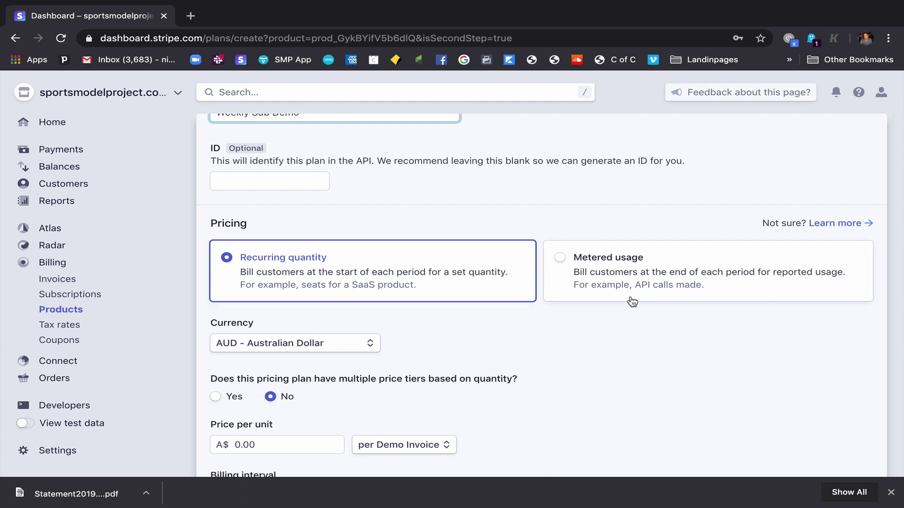
scroll(558, 332, "down", 3)
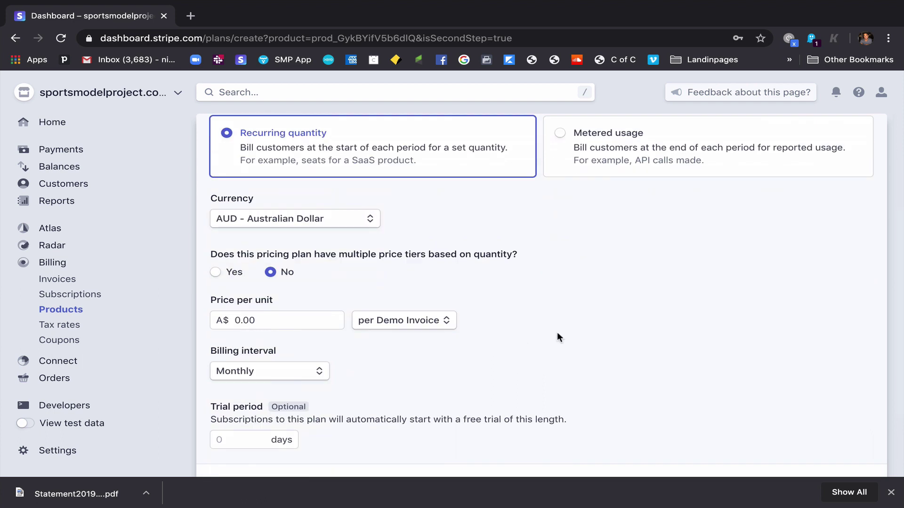
Set the plan's price per unit to 199.00
left_click(327, 318)
left_click(247, 319)
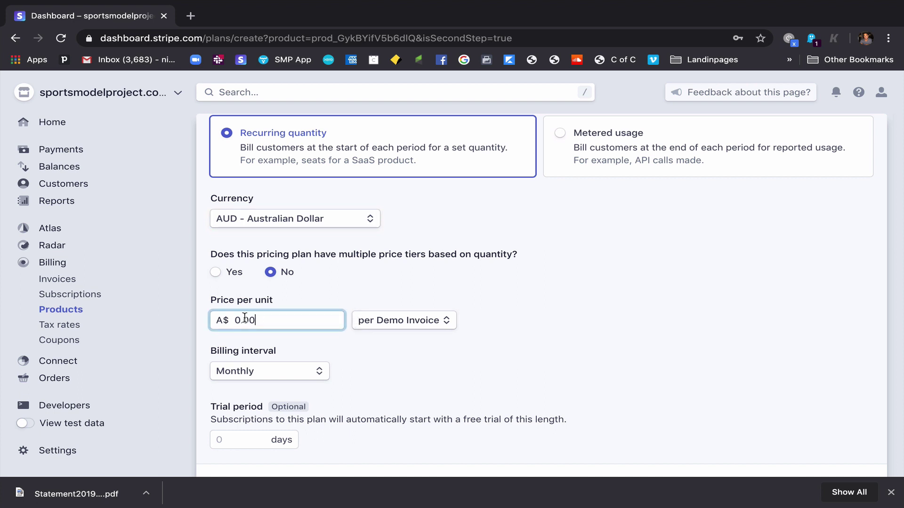
key("Home")
type("199")
left_click(529, 357)
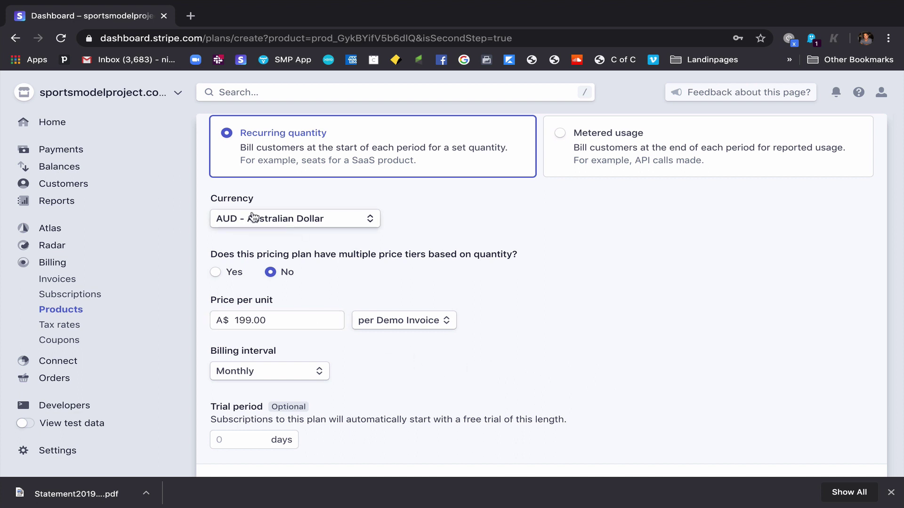
Make the plan bill weekly with a 7-day trial and add it
scroll(475, 292, "down", 1)
left_click(321, 353)
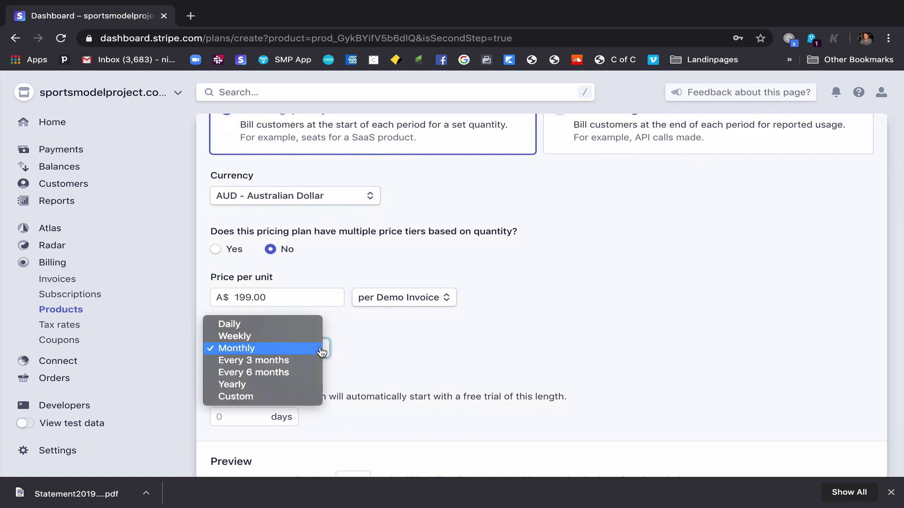
left_click(273, 336)
scroll(468, 371, "down", 3)
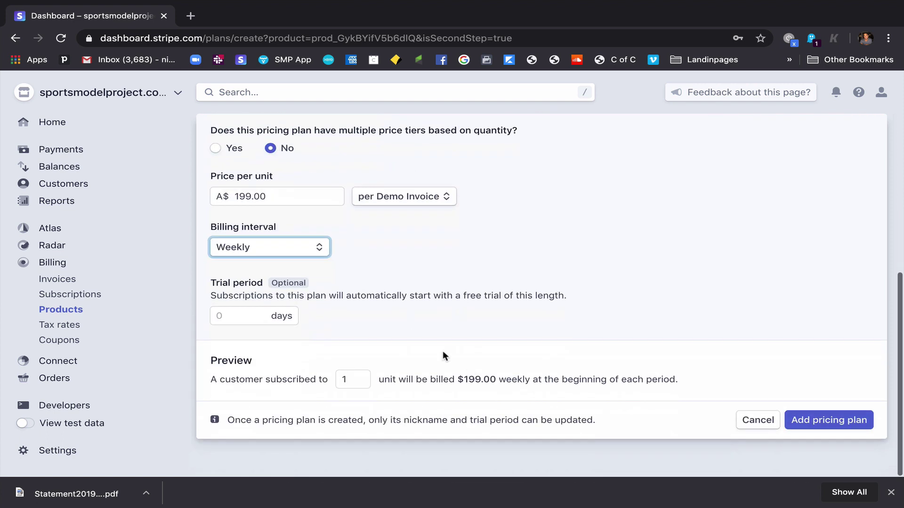
left_click(243, 320)
type("7")
left_click(481, 253)
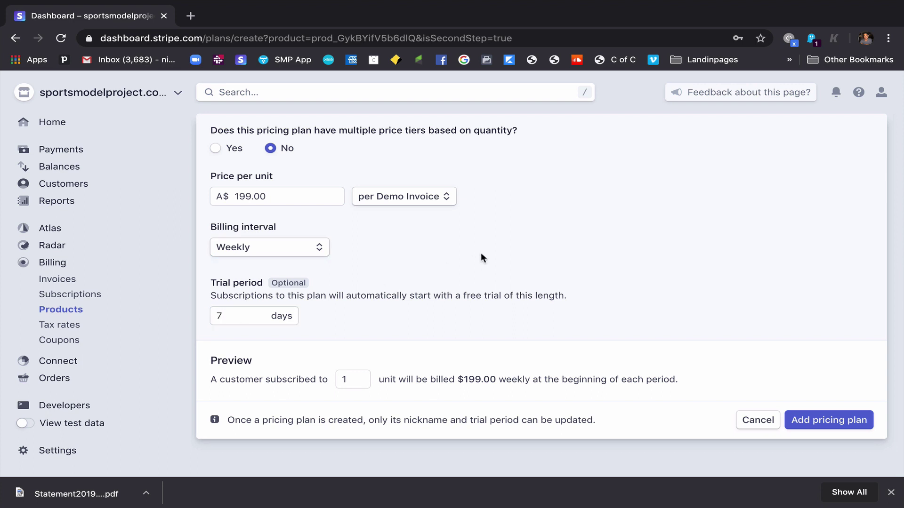
left_click(822, 416)
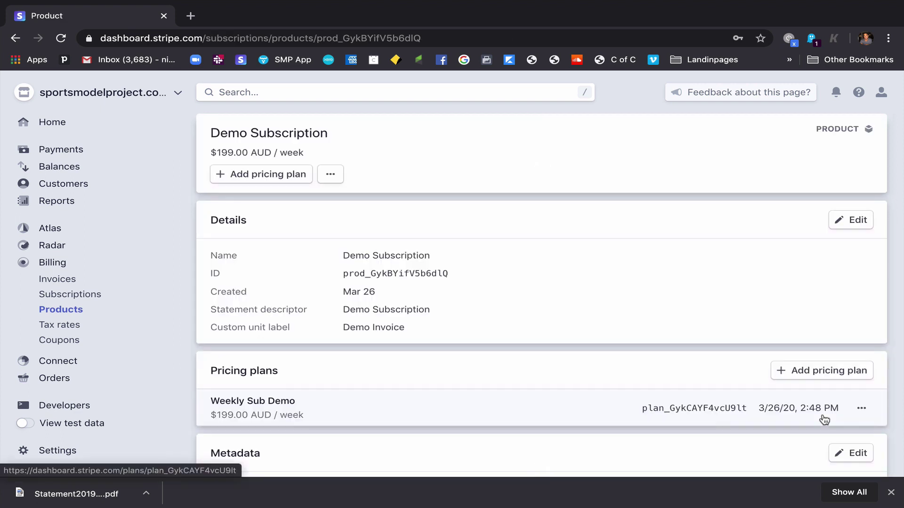
Review the Demo Subscription product page, then go to the Subscriptions list
scroll(479, 381, "down", 4)
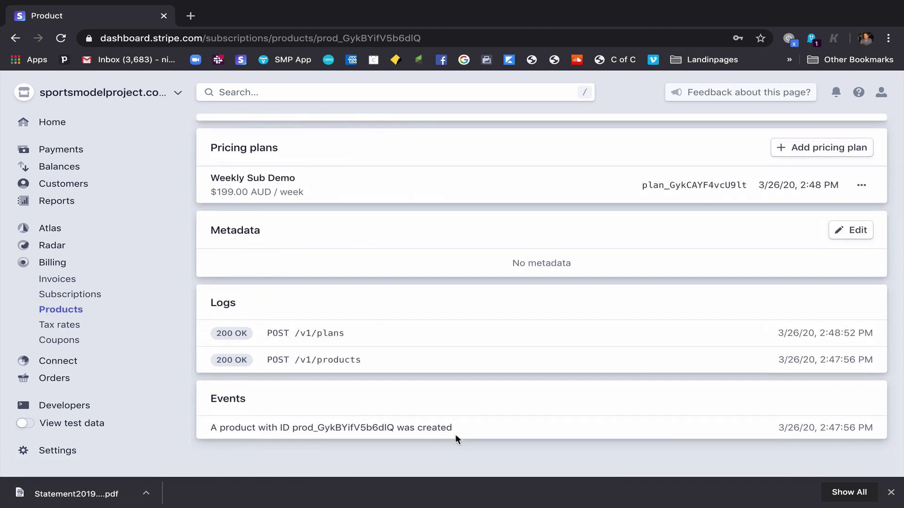
scroll(455, 439, "up", 5)
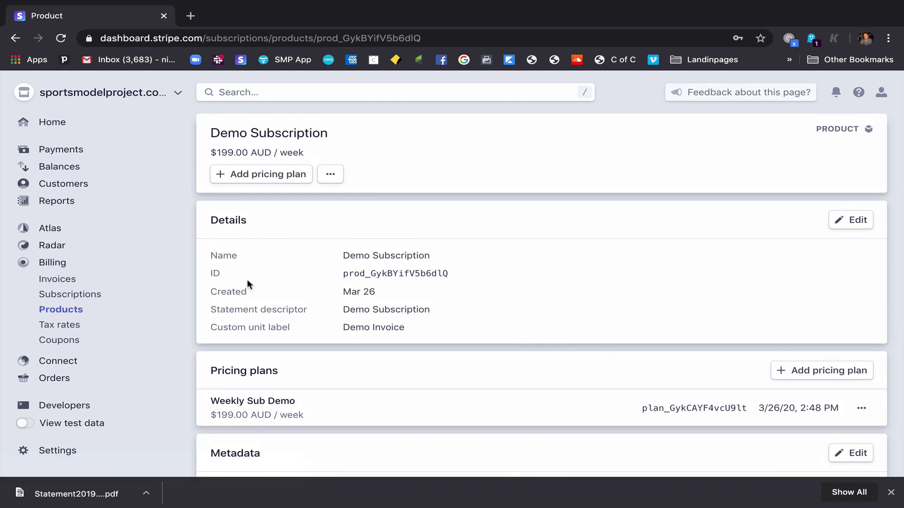
left_click(76, 296)
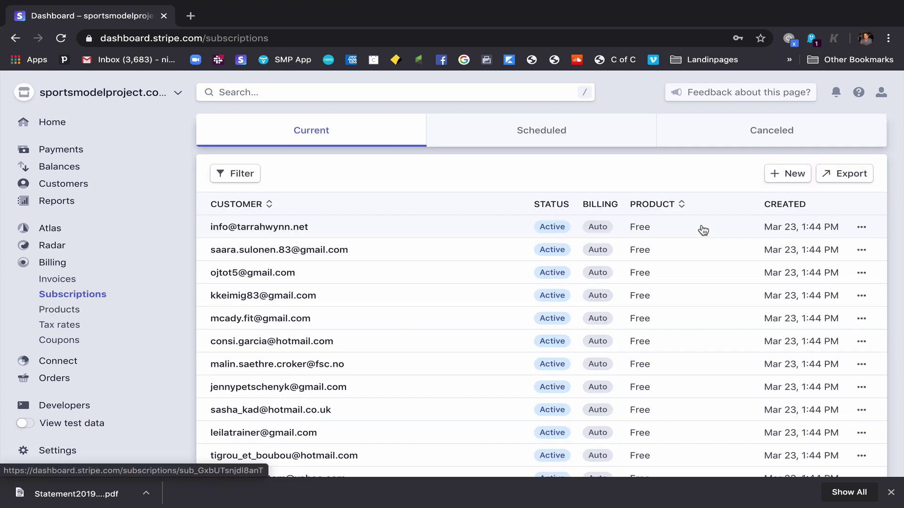
Start a new subscription for the chosen customer on the Demo Subscription $199.00 AUD/week plan
left_click(792, 180)
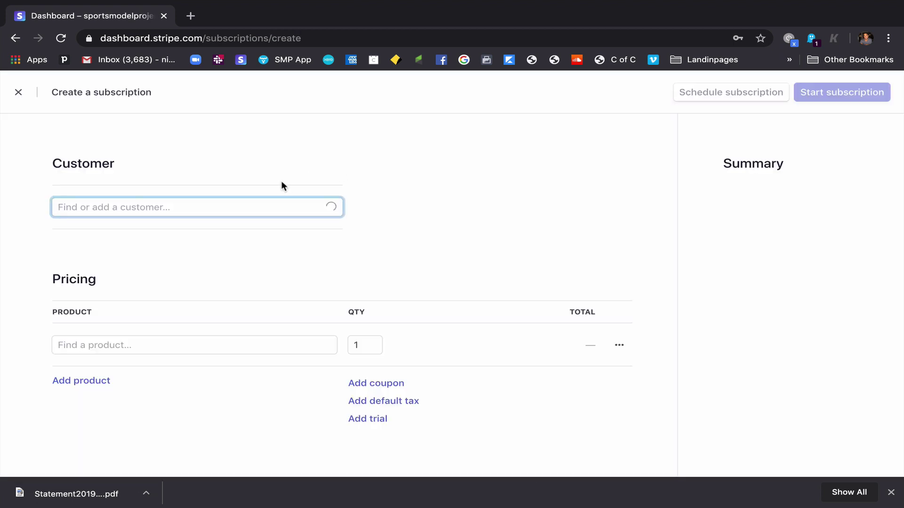
left_click(132, 274)
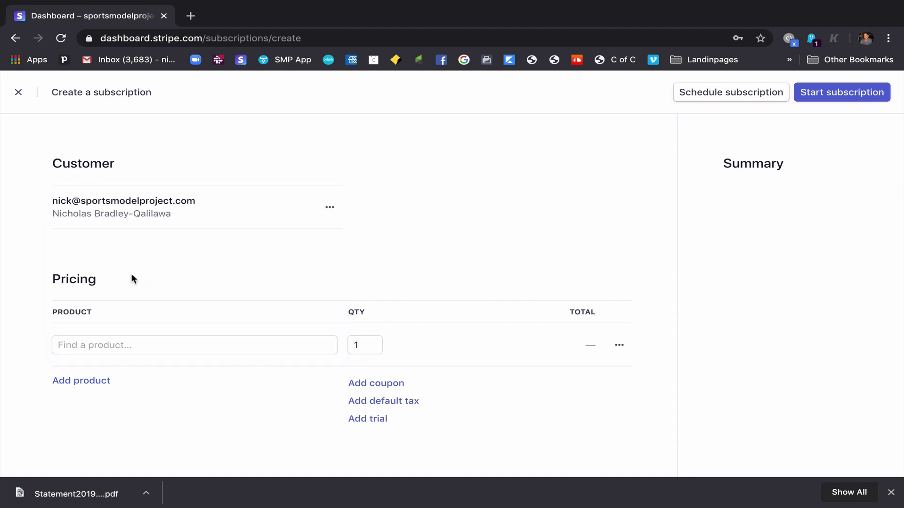
left_click(106, 347)
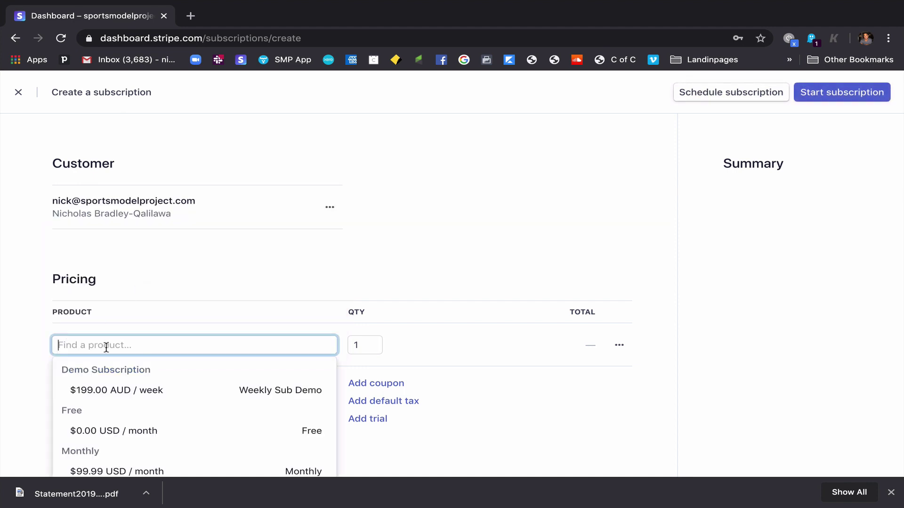
left_click(123, 387)
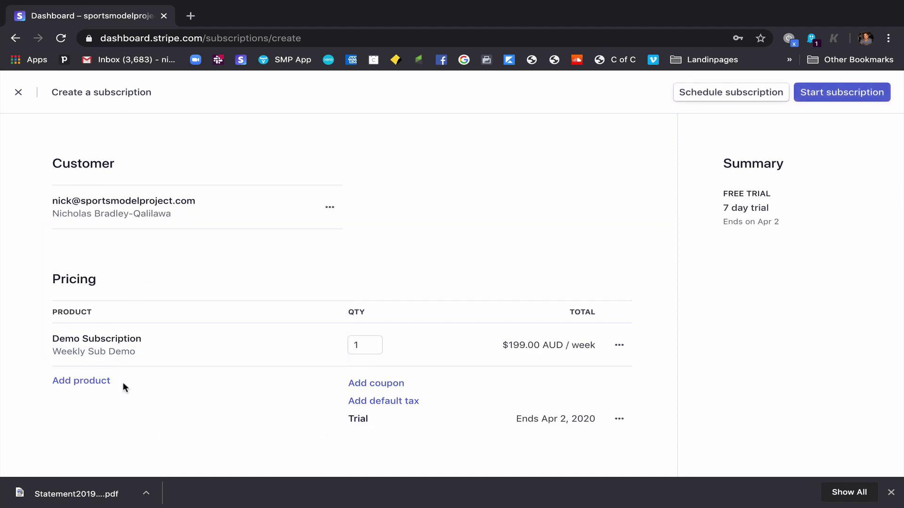
scroll(283, 315, "down", 2)
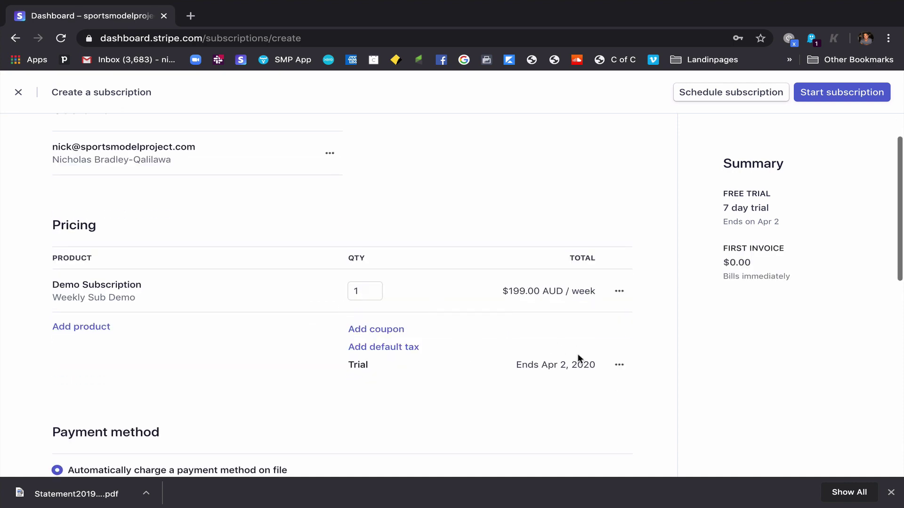
scroll(528, 384, "down", 2)
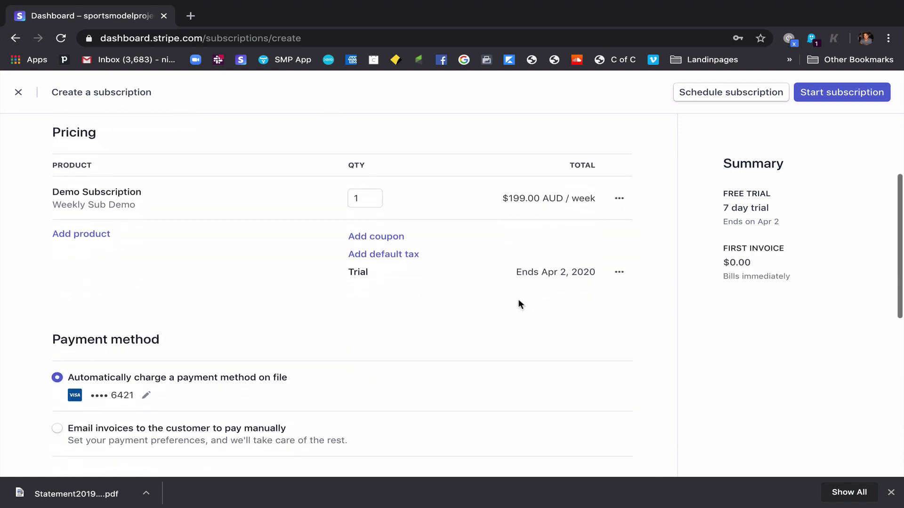
scroll(519, 303, "down", 2)
scroll(519, 304, "up", 5)
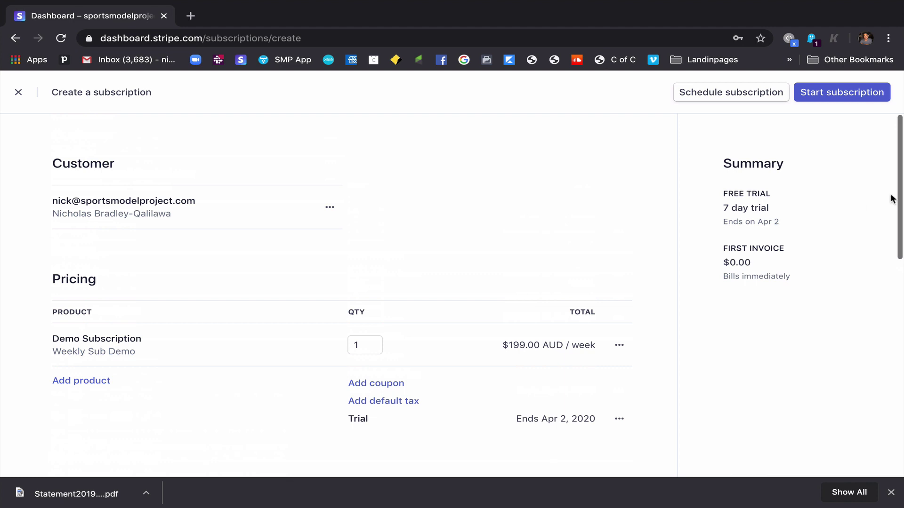
left_click(841, 92)
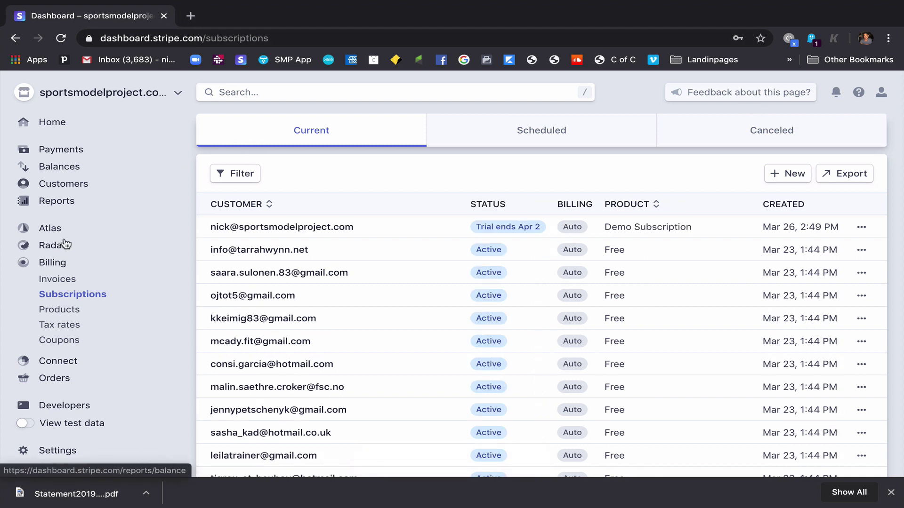
Open the Feb 2020 Balance report, briefly switching to another app and back
left_click(68, 203)
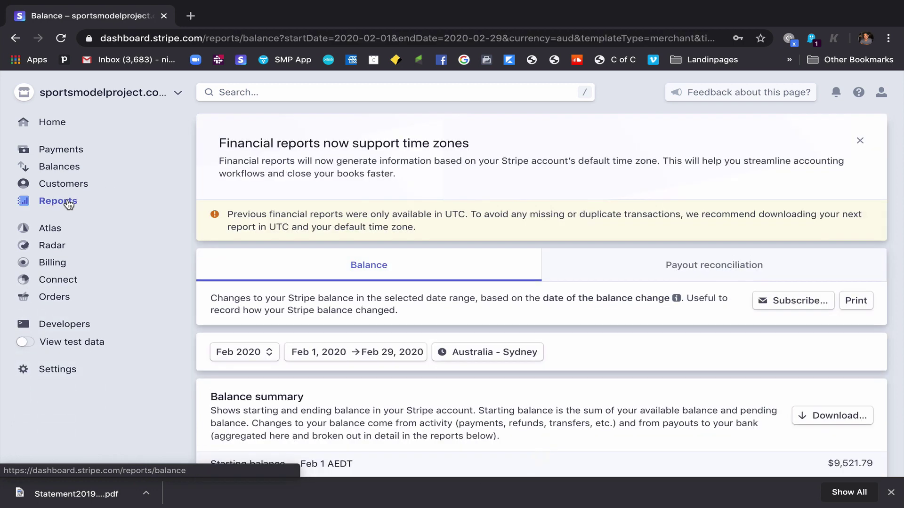
key("ctrl+Left")
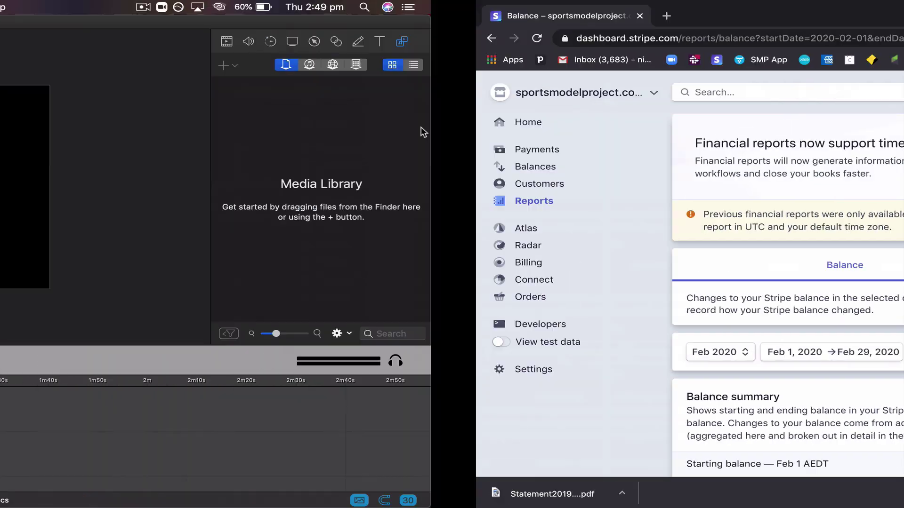
key("ctrl+Right")
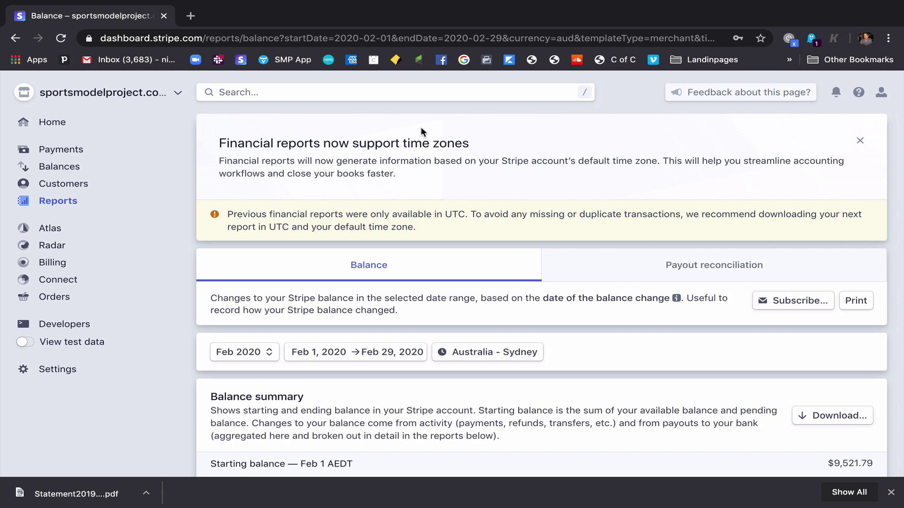
mouse_move(554, 5)
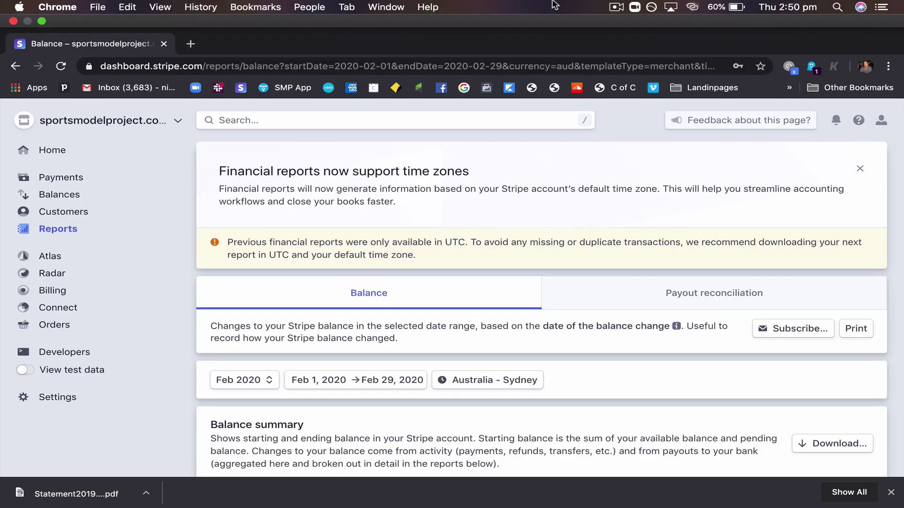